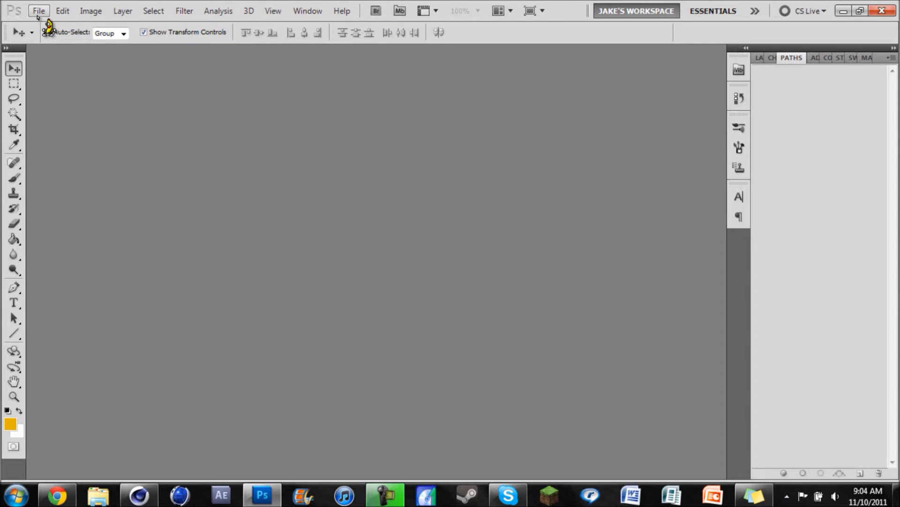
Step: Open theglitchmob-(transparent).png from the Pictures library
left_click(38, 12)
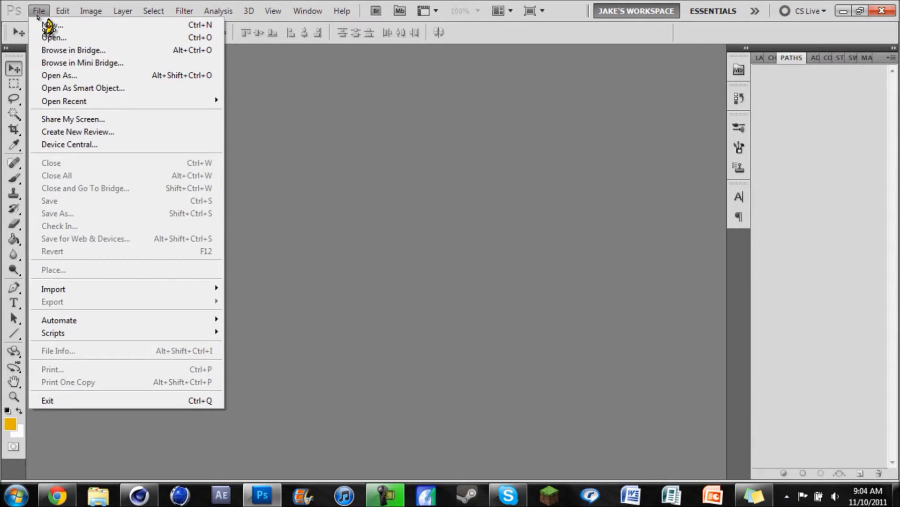
left_click(61, 40)
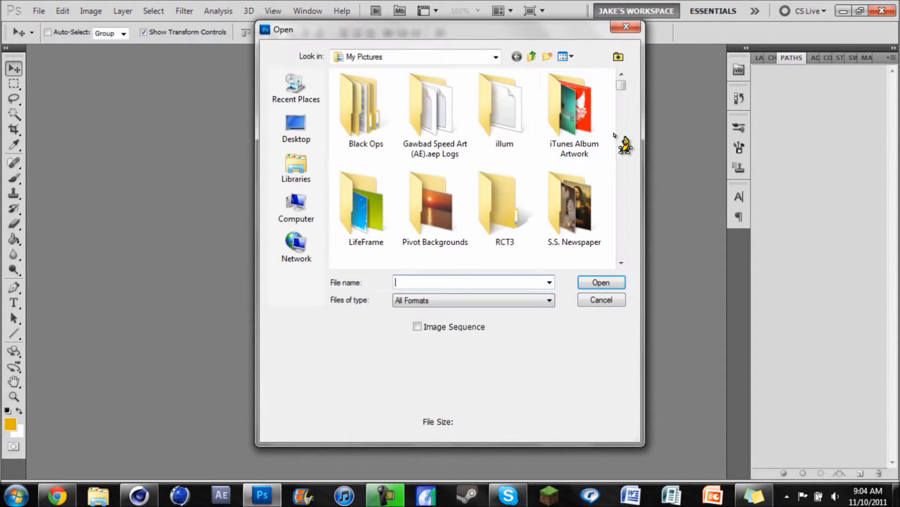
left_click_drag(613, 86, 656, 170)
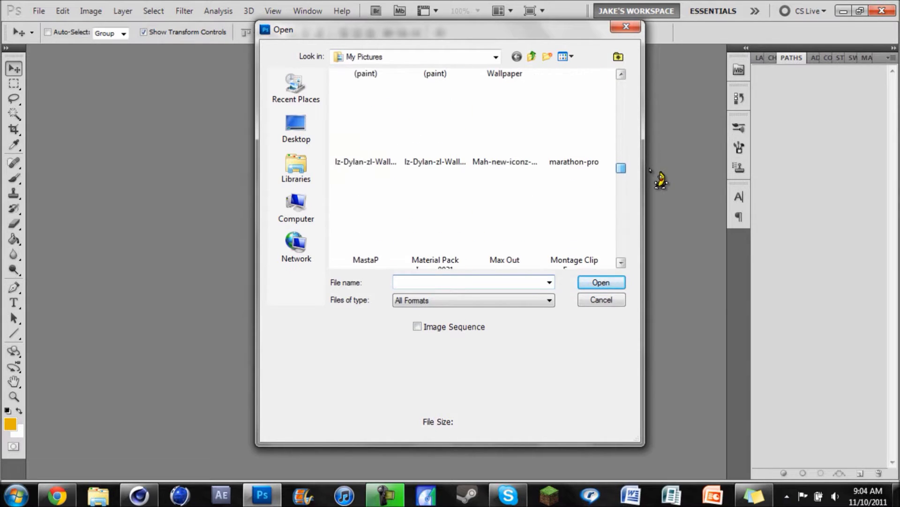
left_click(308, 167)
double_click(370, 130)
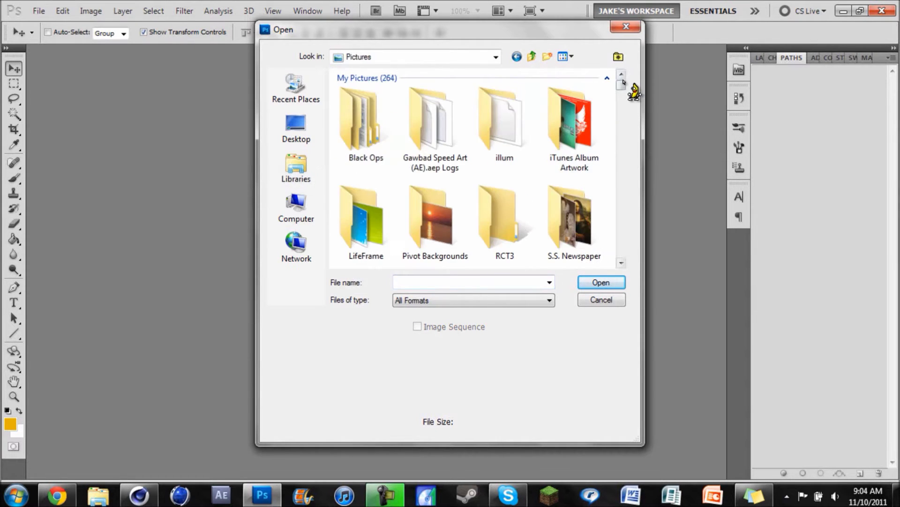
left_click_drag(624, 81, 633, 144)
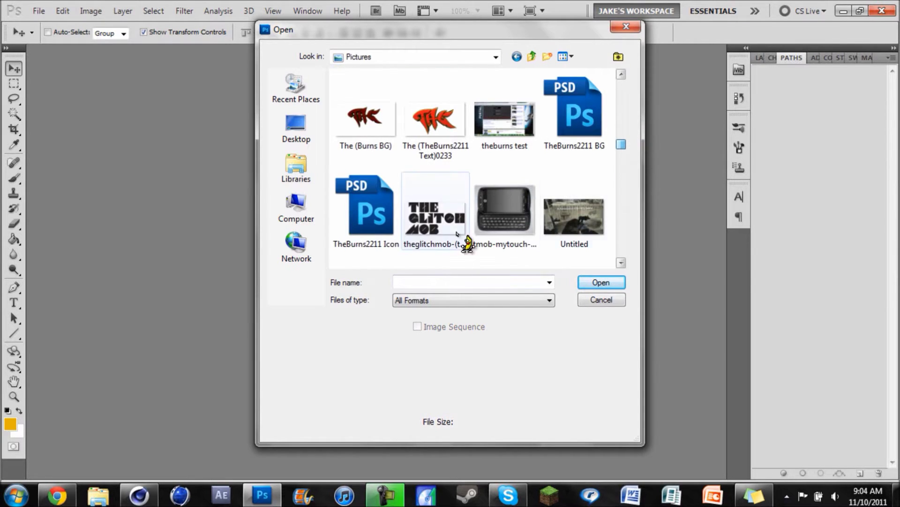
double_click(420, 237)
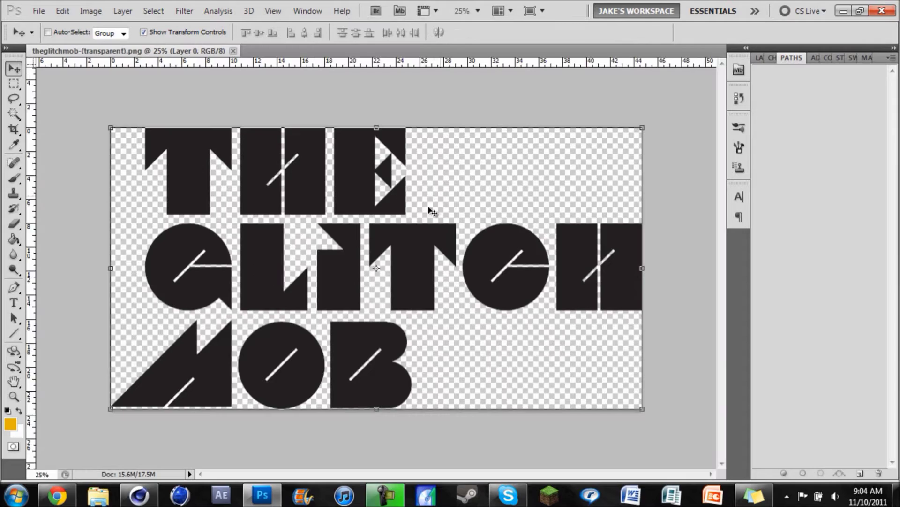
Step: Check the Channels panel, then return to Layers showing the logo on Layer 0
left_click(769, 58)
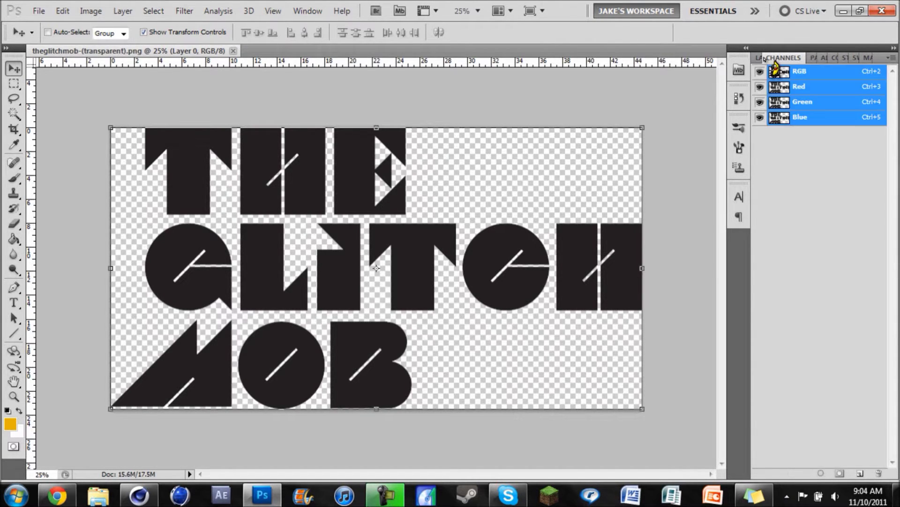
left_click(758, 60)
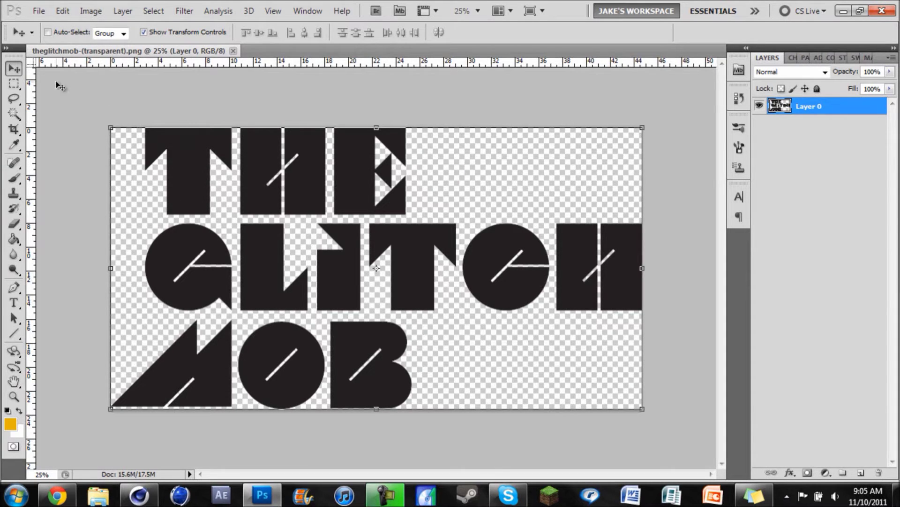
Step: Try a Magic Wand selection of the transparent background, then deselect it
left_click(14, 113)
left_click(147, 203)
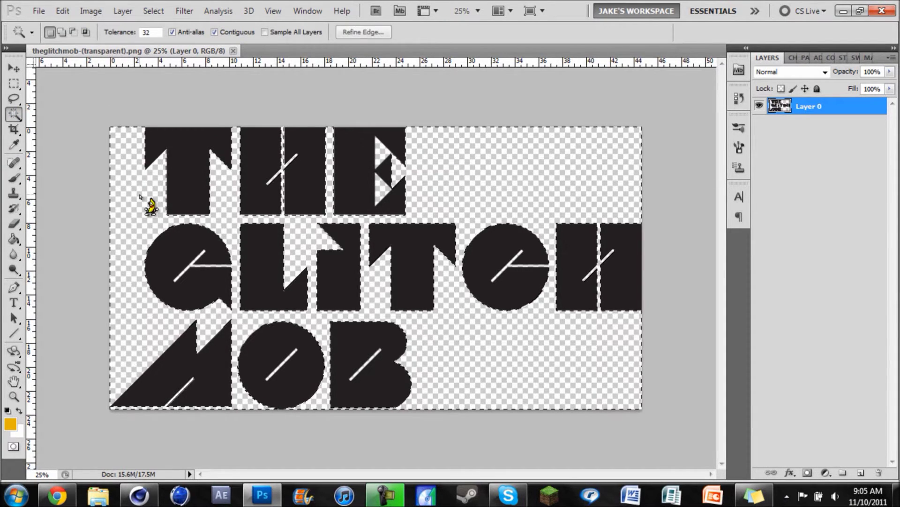
left_click(13, 83)
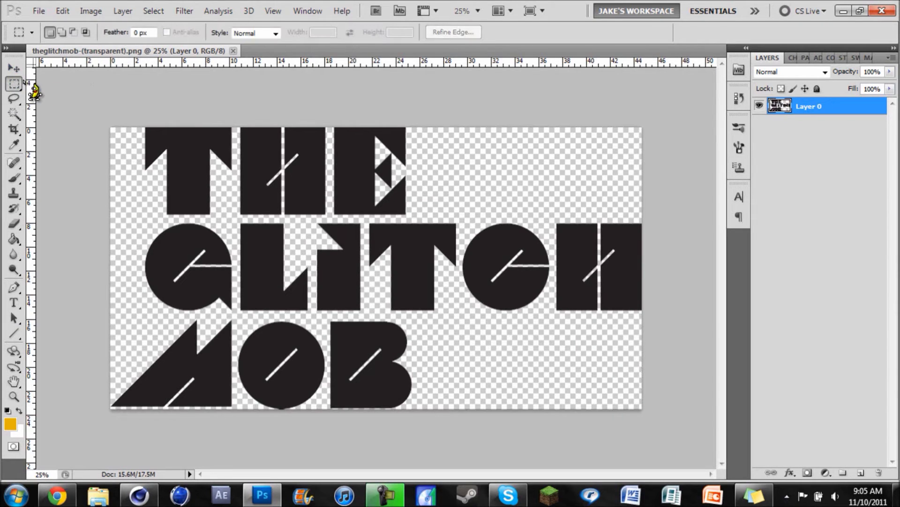
key("ctrl+d")
left_click(15, 69)
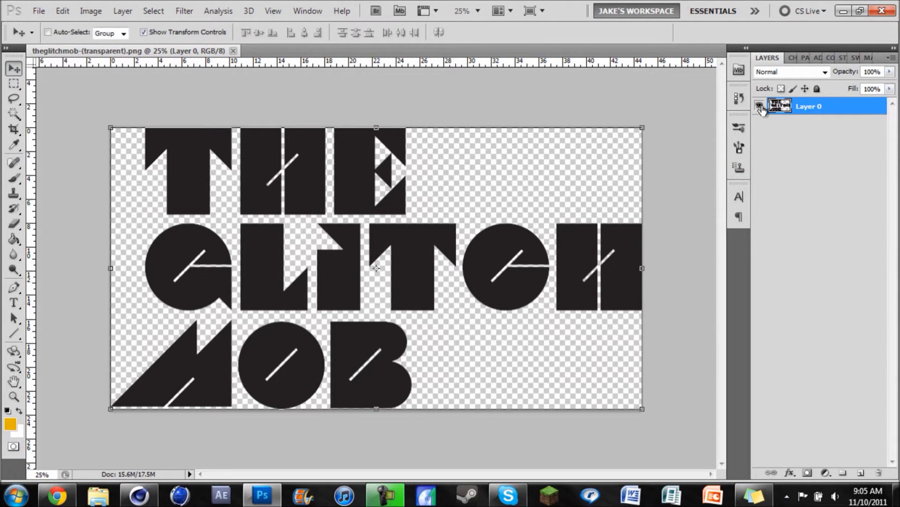
Step: Load Layer 0's letters as a selection, make a work path, and verify by toggling the layer
left_click(778, 107, "ctrl")
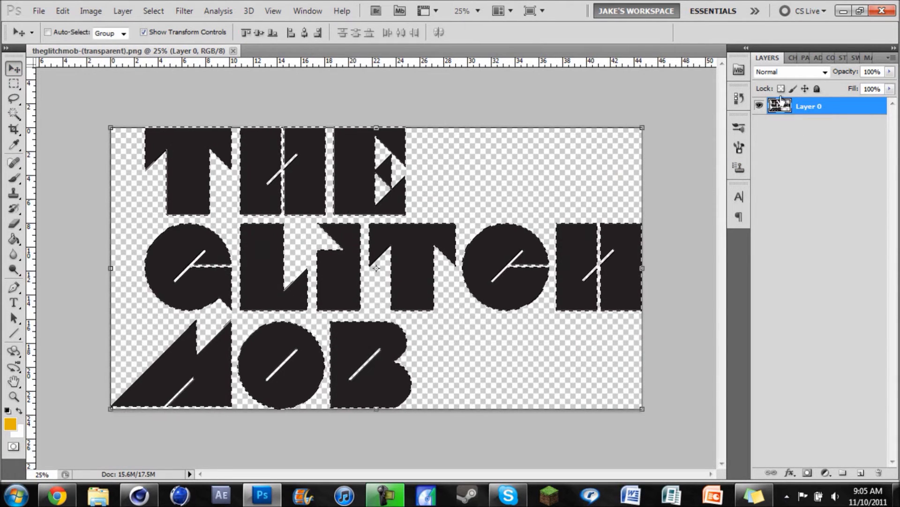
left_click(805, 57)
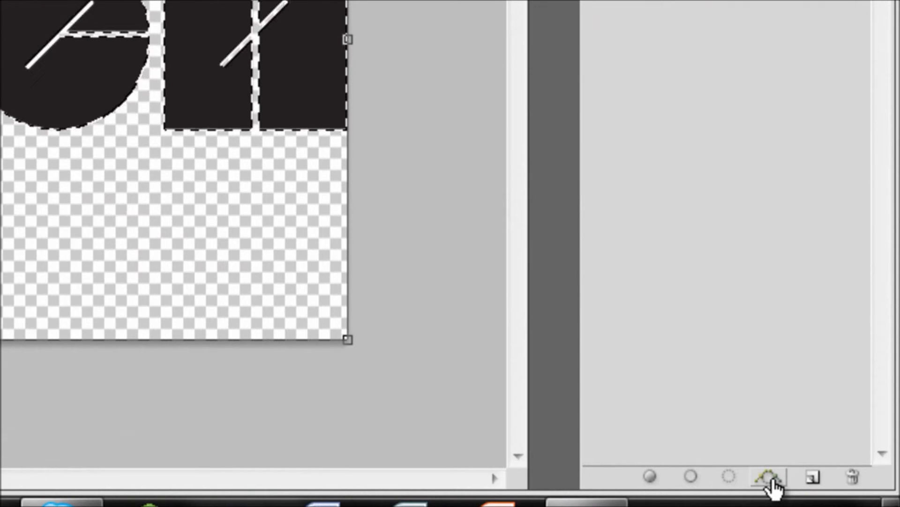
left_click(769, 477)
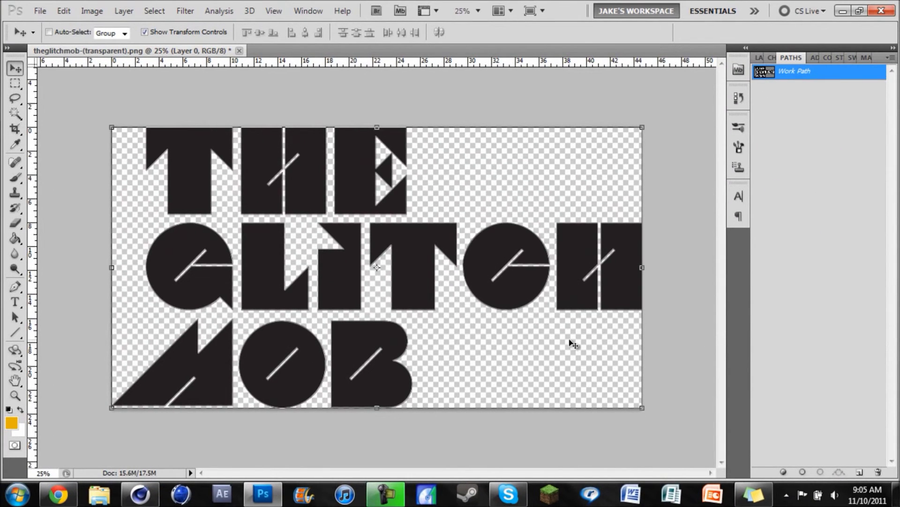
left_click(759, 58)
left_click(760, 107)
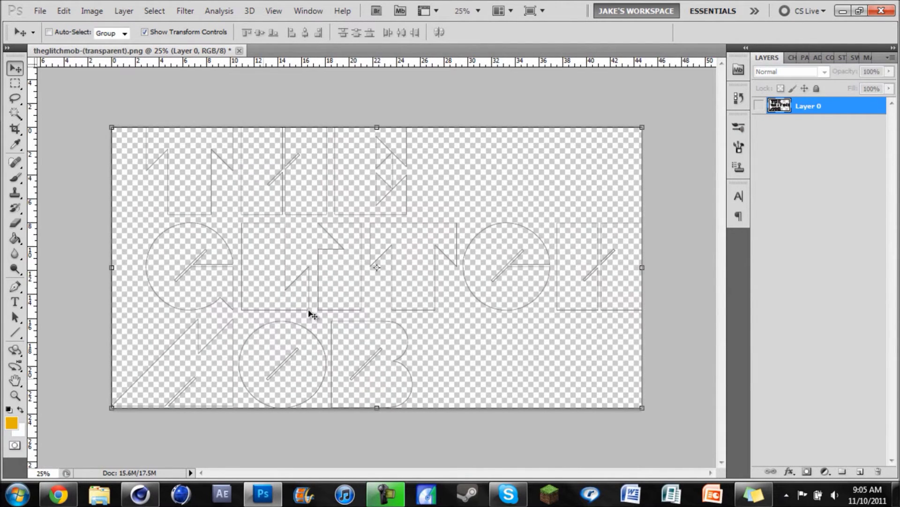
left_click(761, 106)
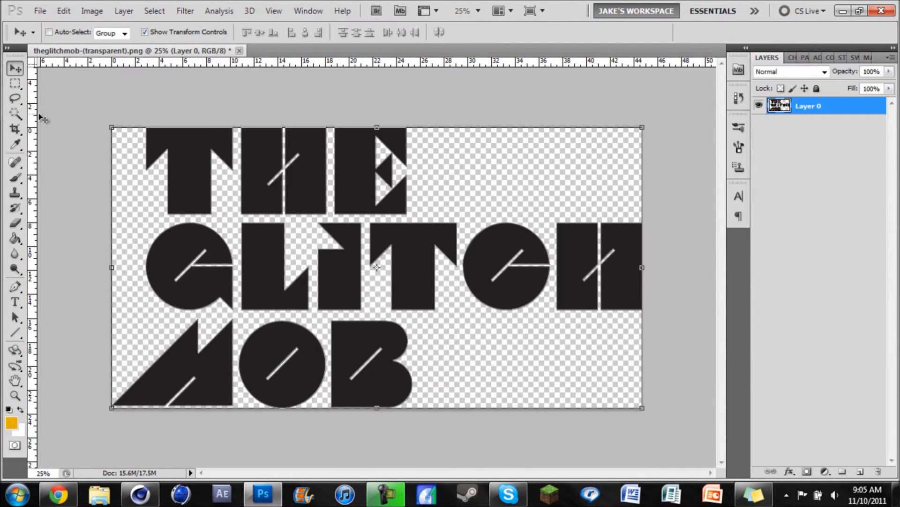
Step: Export the work path to Illustrator as 'tutorial text'
left_click(39, 11)
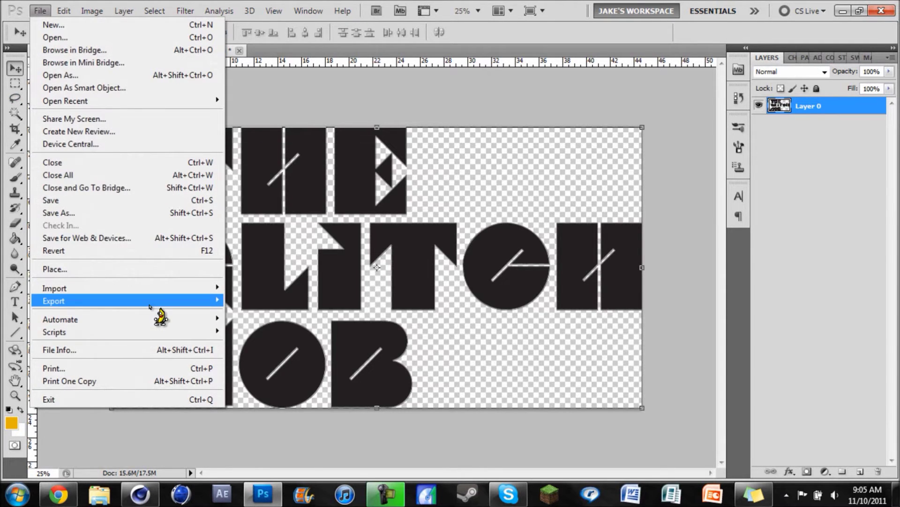
mouse_move(149, 305)
left_click(290, 313)
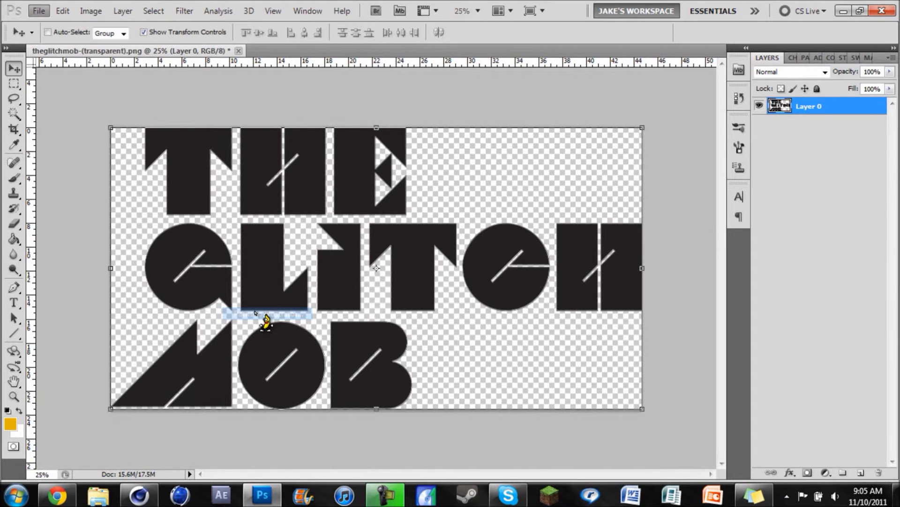
left_click(519, 168)
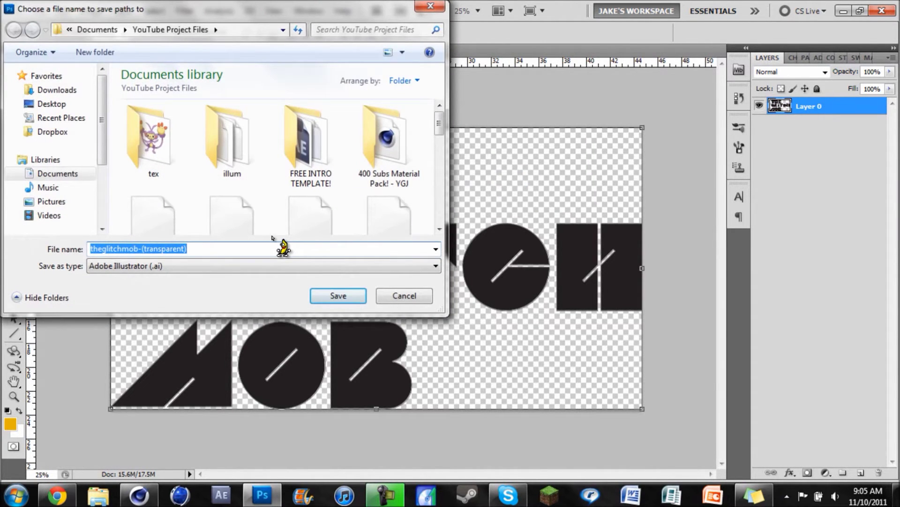
type("tutor")
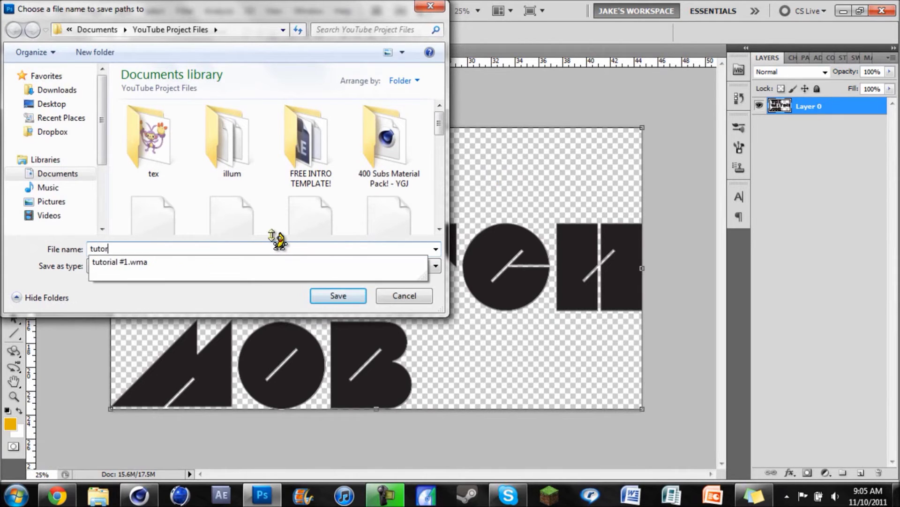
type("ial text")
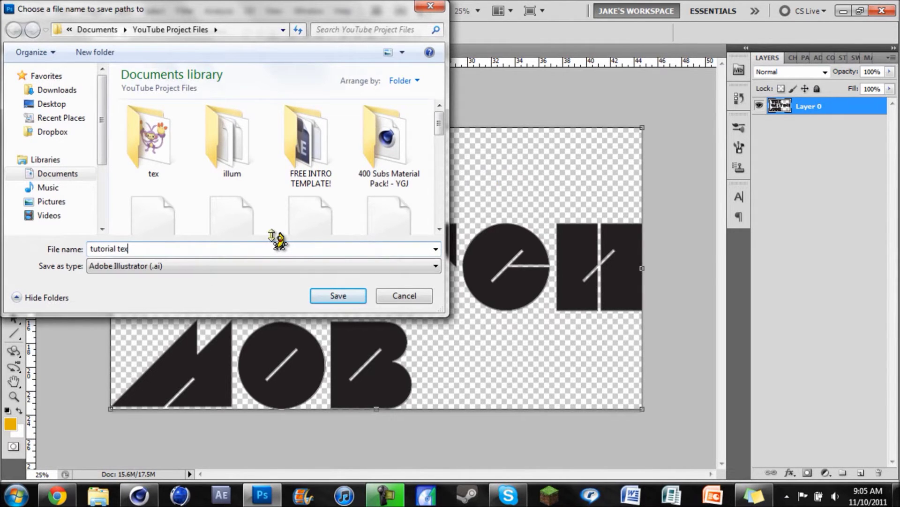
left_click(337, 296)
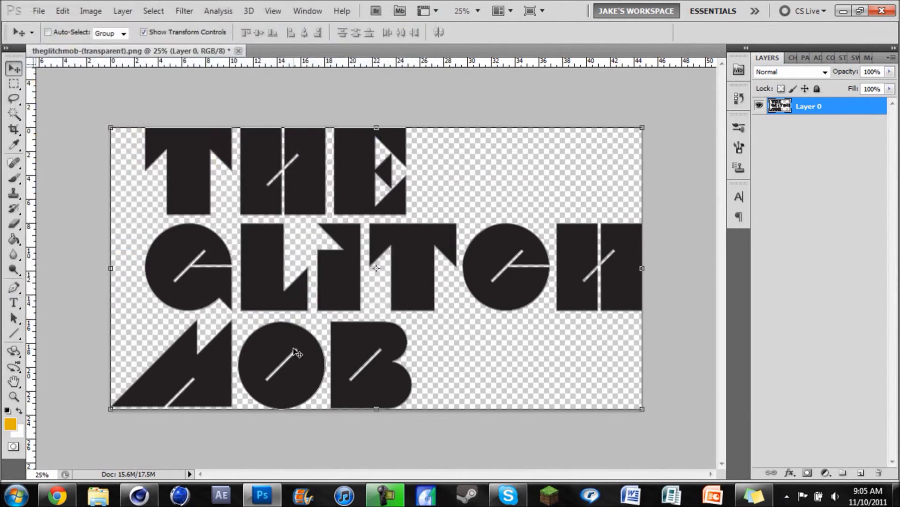
left_click(153, 496)
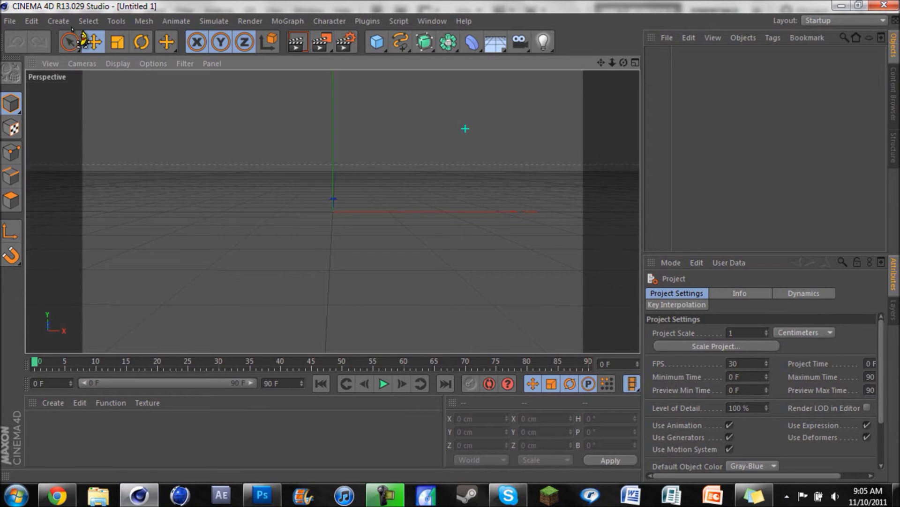
Step: Import tutorial text.ai into Cinema 4D as splines and view it front-on
left_click(10, 21)
key("Escape")
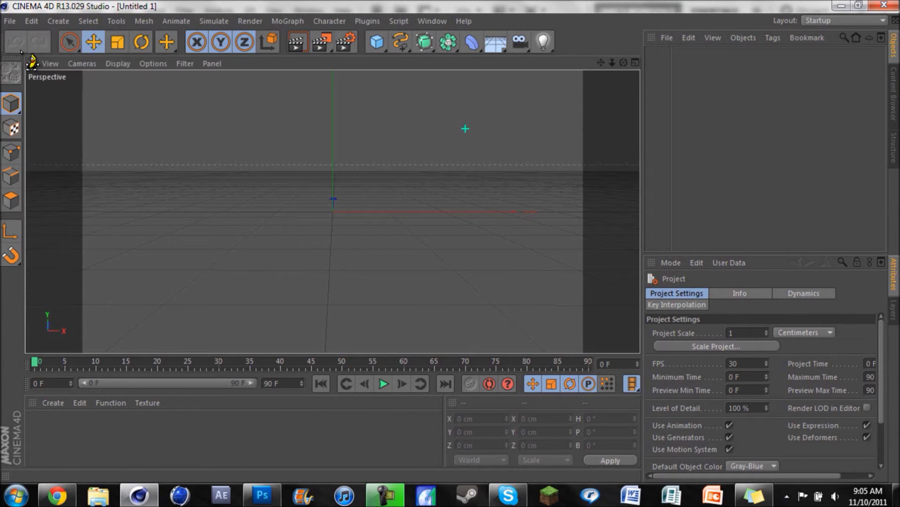
scroll(434, 198, "down", 5)
scroll(435, 198, "down", 10)
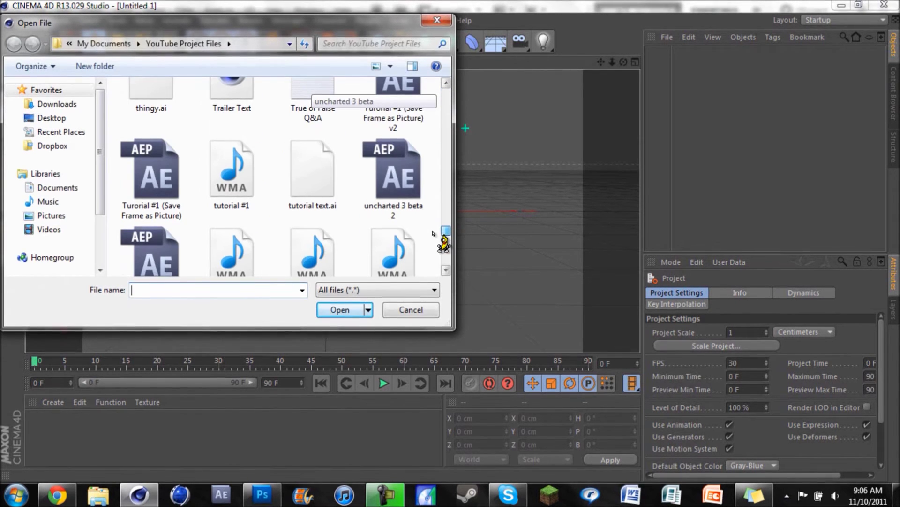
double_click(321, 192)
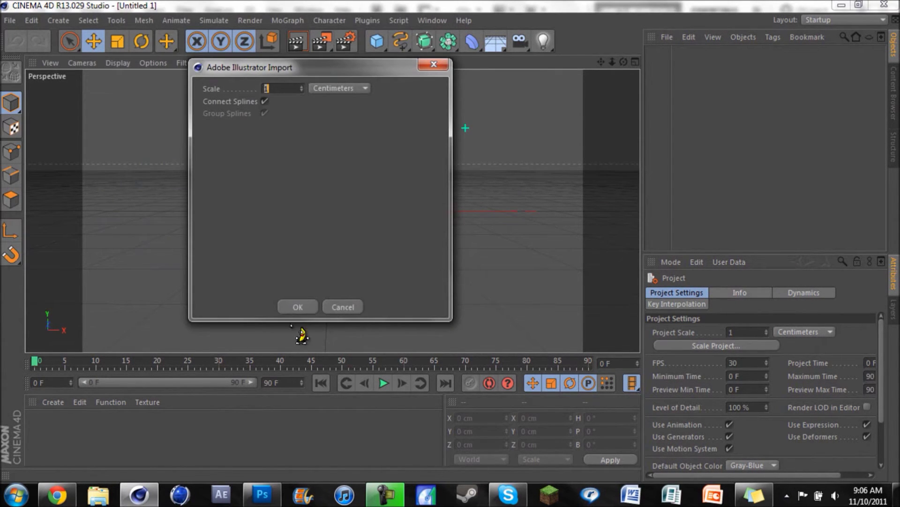
left_click(305, 309)
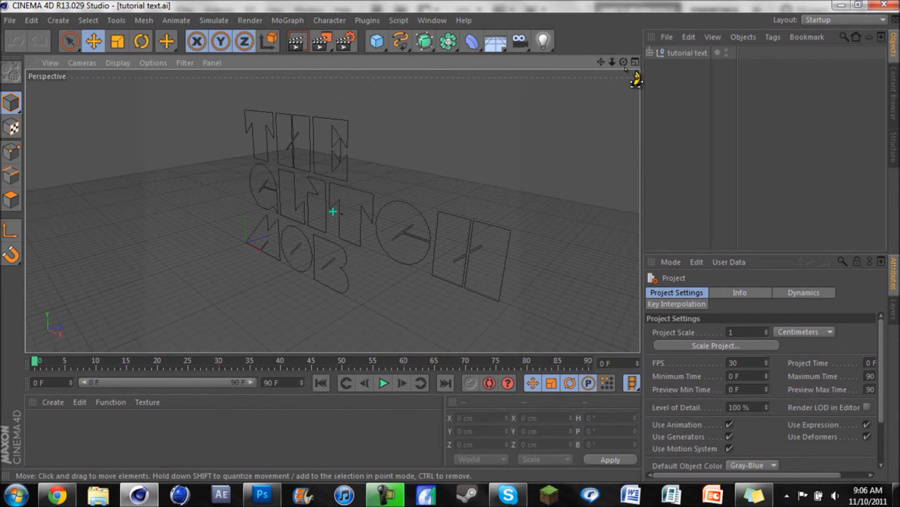
left_click_drag(462, 252, 460, 254)
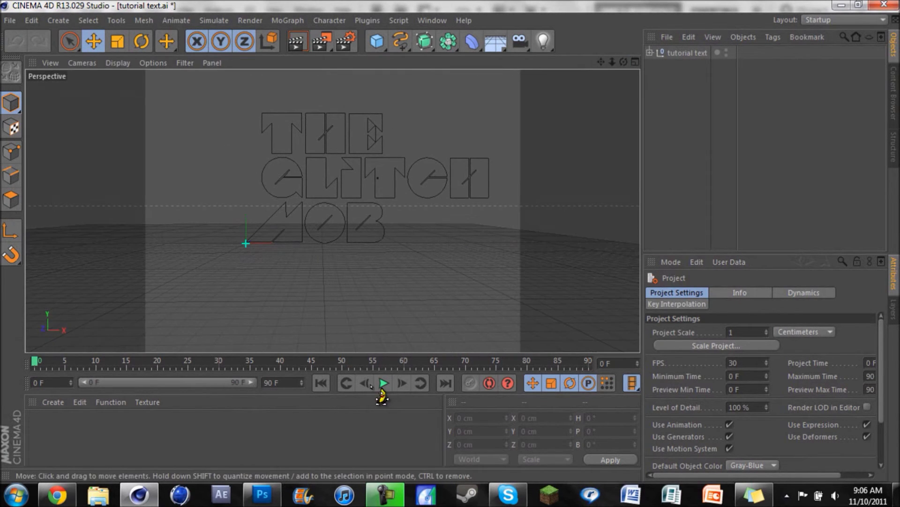
left_click(277, 495)
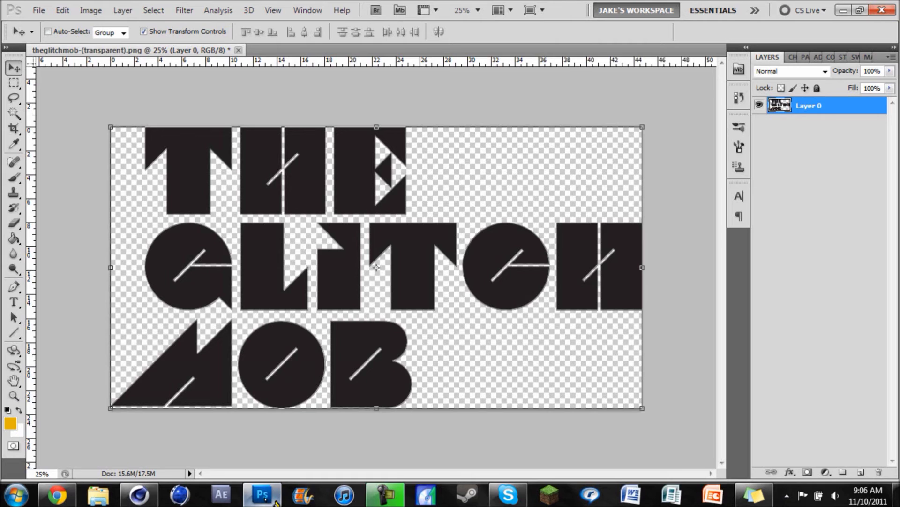
left_click(126, 500)
Step: Extrude the tutorial text splines with a hierarchical Extrude NURBS 200 cm deep
left_click(424, 42)
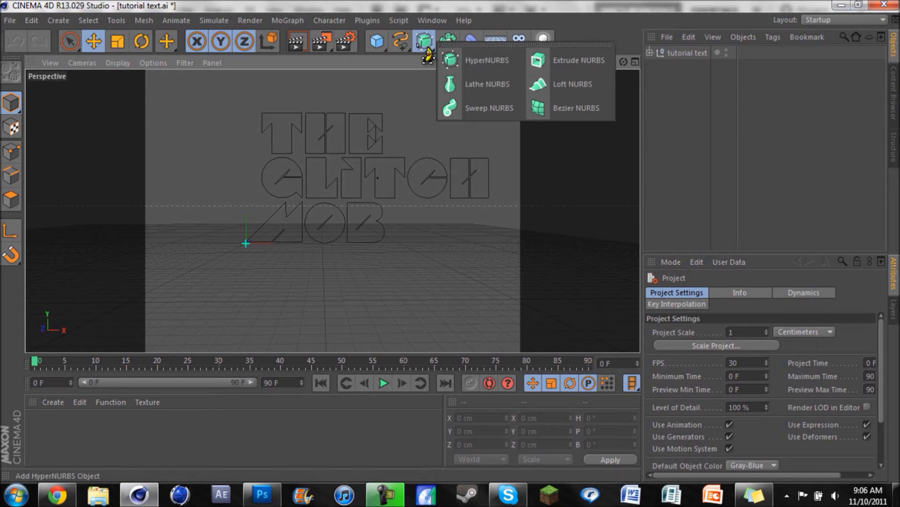
left_click(539, 58)
left_click_drag(680, 66, 675, 57)
left_click(712, 372)
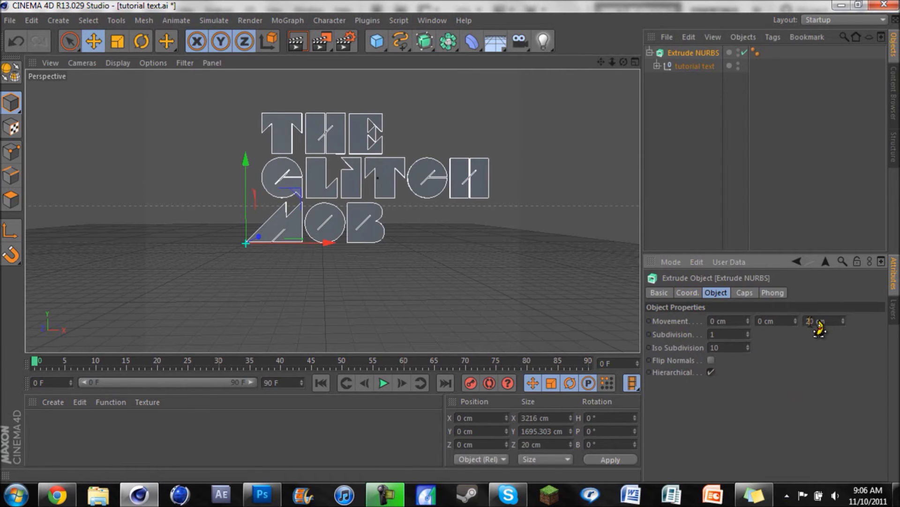
type("0")
key("Return")
left_click(842, 206)
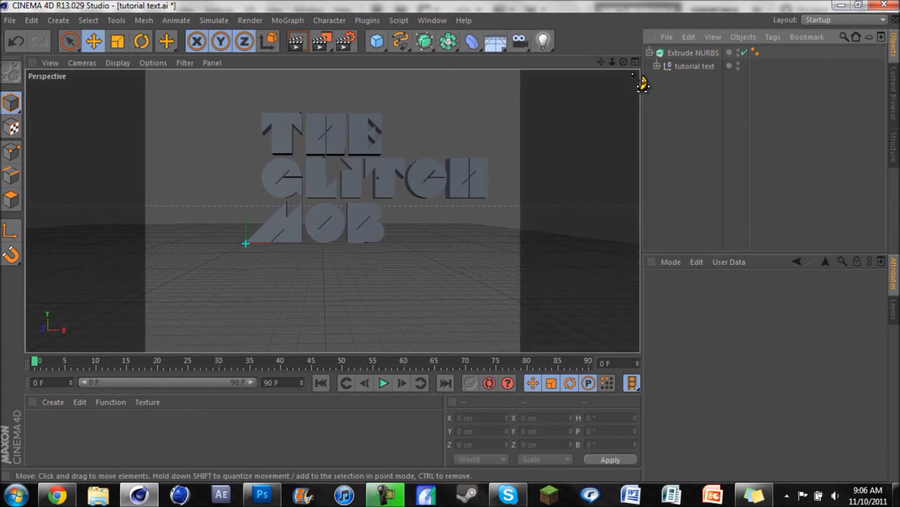
mouse_move(461, 253)
left_mouse_down()
mouse_move(401, 247)
mouse_move(454, 255)
mouse_move(497, 225)
mouse_move(463, 251)
mouse_move(468, 263)
mouse_move(452, 249)
mouse_move(470, 251)
mouse_move(454, 254)
mouse_move(462, 251)
left_mouse_up()
Step: Create a new material, apply it to the extruded text, and reframe the view
double_click(114, 439)
left_click_drag(42, 434, 313, 182)
left_click(799, 125)
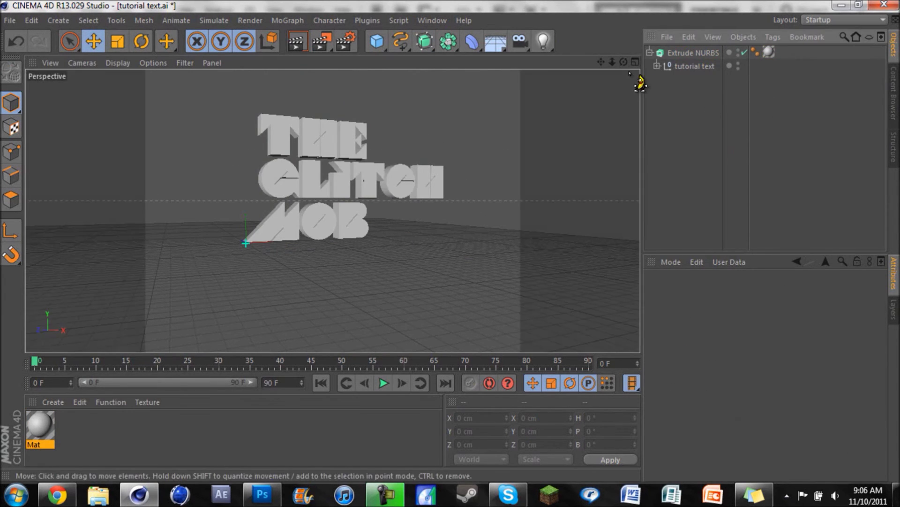
left_click_drag(632, 71, 462, 253)
left_click_drag(601, 62, 461, 253)
left_click_drag(639, 72, 460, 252)
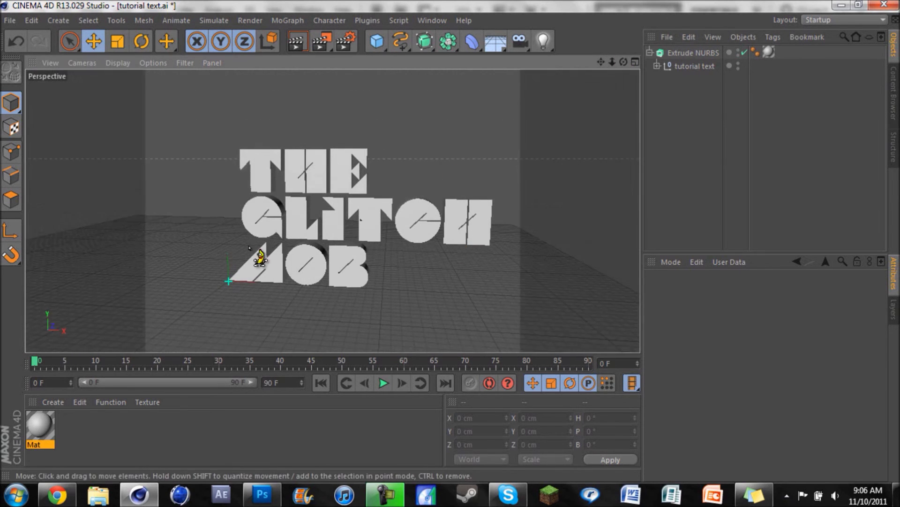
left_click(271, 501)
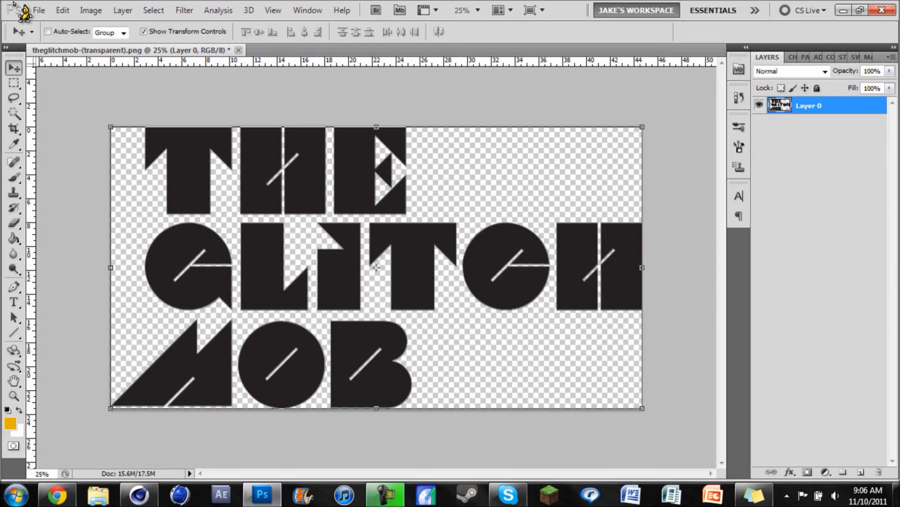
Step: Open ambipom-(transparent).png and load Layer 0's character pixels as a selection
left_click(37, 10)
left_click(57, 36)
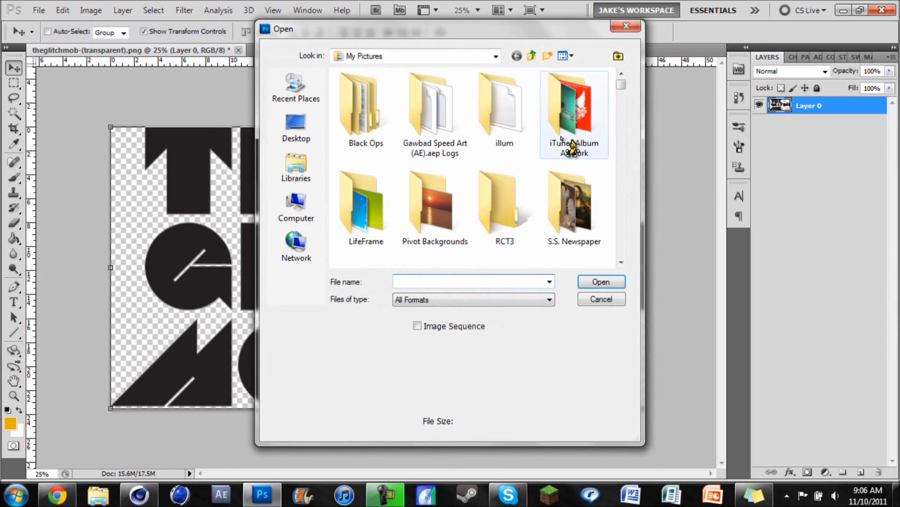
left_click_drag(621, 84, 621, 109)
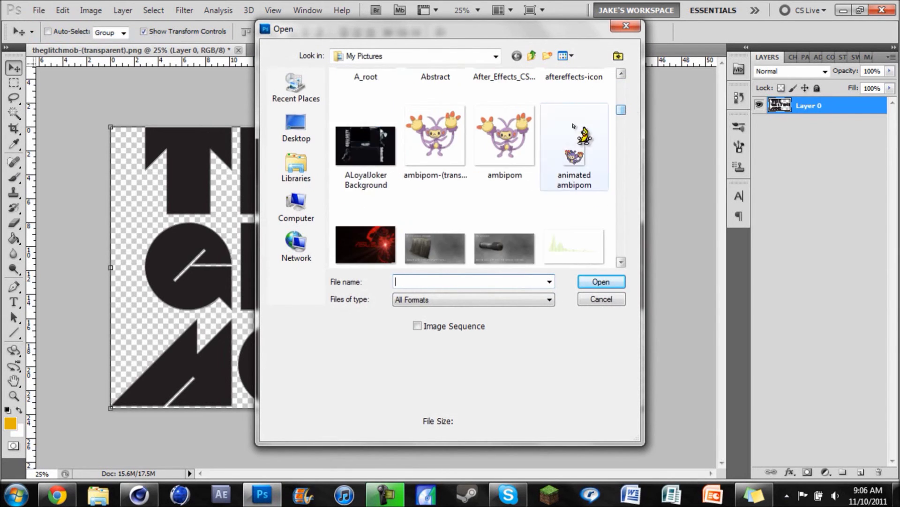
left_click(420, 146)
double_click(420, 146)
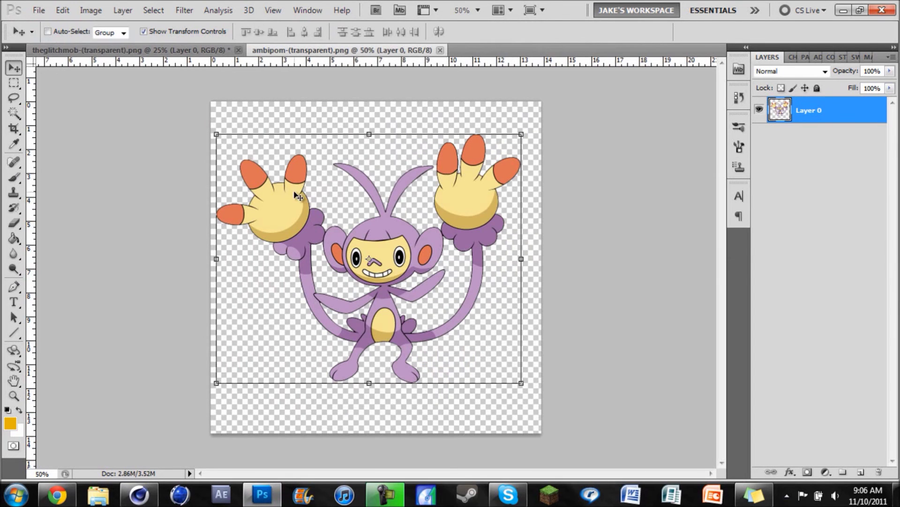
left_click(781, 125)
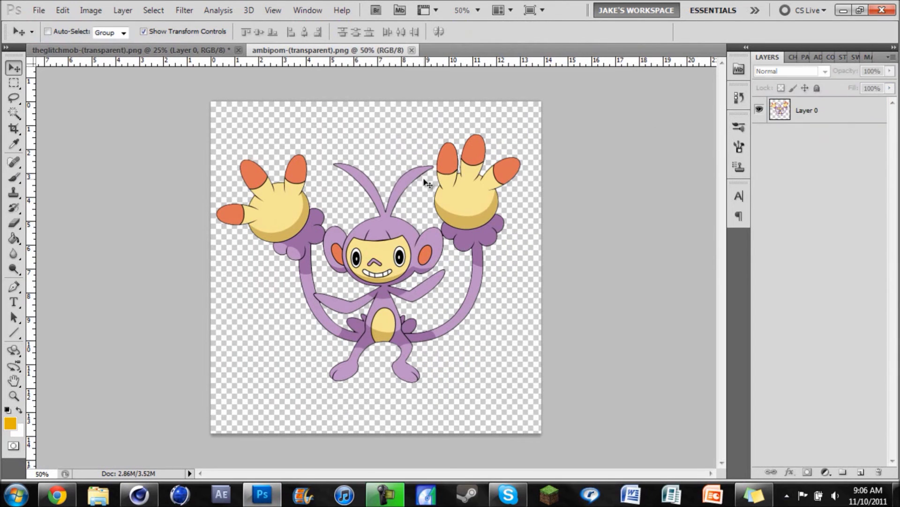
left_click(780, 109, "ctrl")
Step: Import ambipom-(transparent).ai into Cinema 4D with the default import settings
left_click(140, 495)
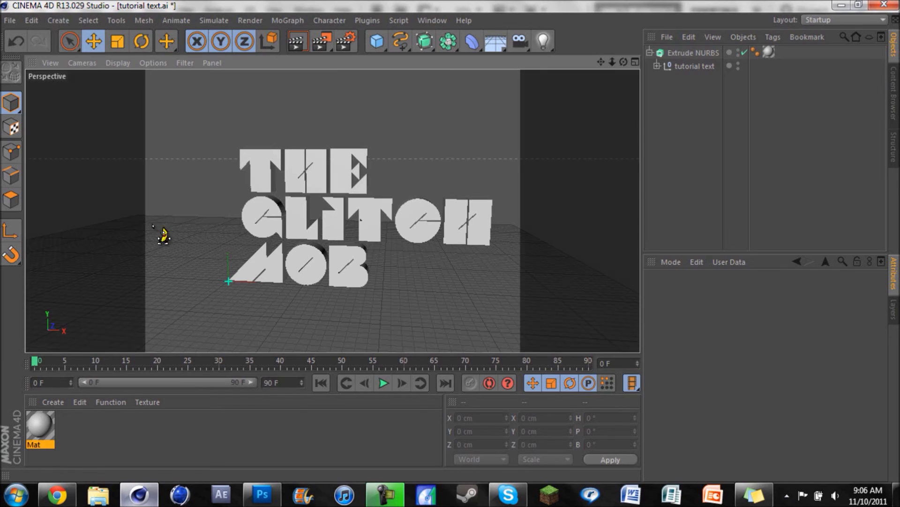
left_click(10, 21)
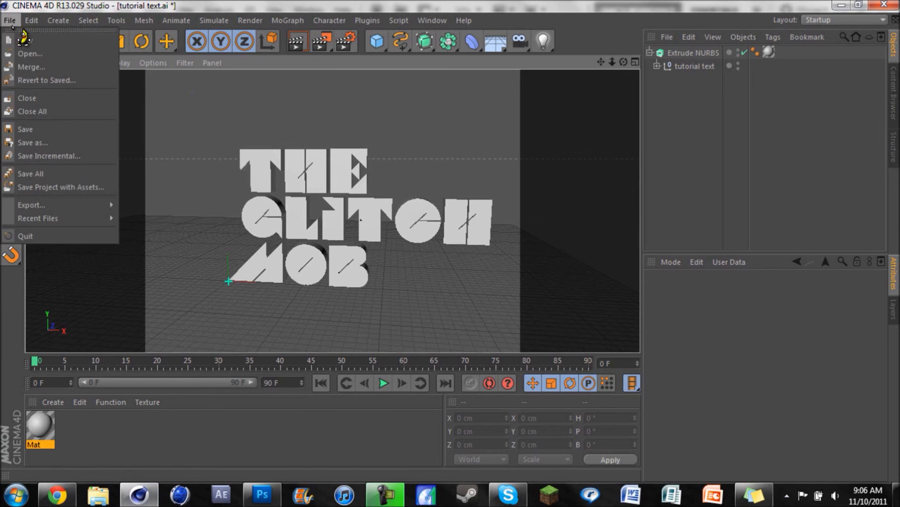
left_click(30, 52)
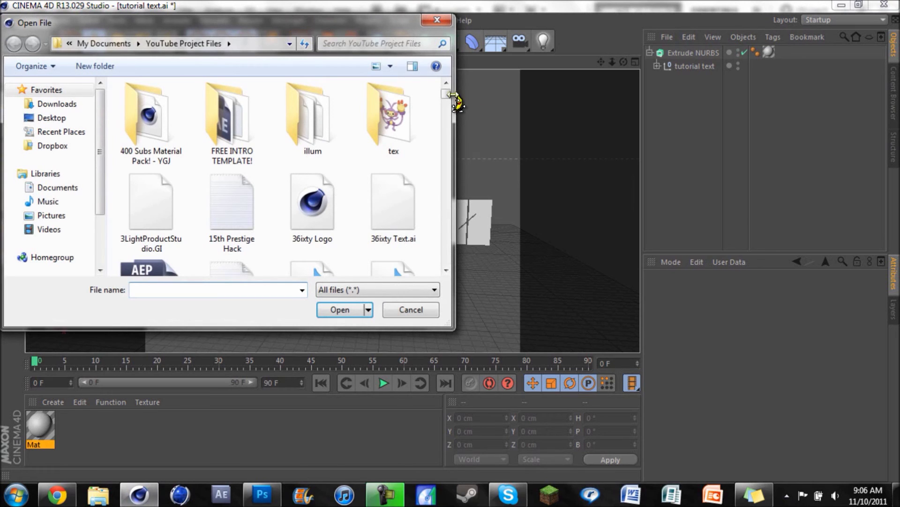
scroll(441, 98, "down", 5)
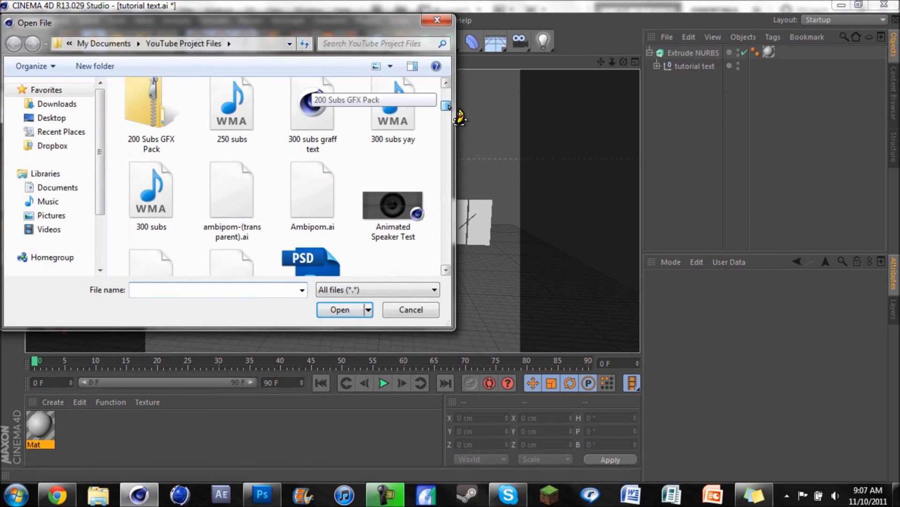
double_click(248, 181)
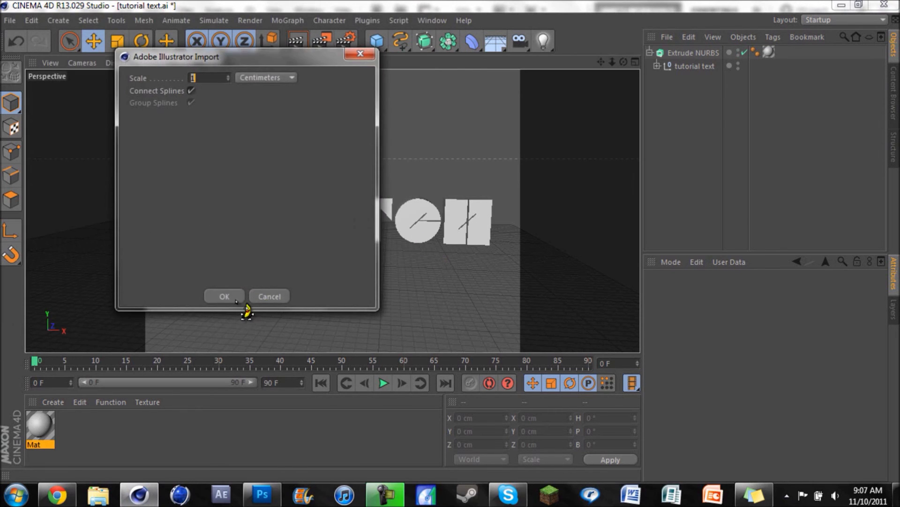
left_click(237, 300)
Step: Put the ambipom spline under a new Extrude NURBS and orbit to a near-front view
left_click_drag(425, 41, 545, 67)
left_click_drag(724, 68, 723, 67)
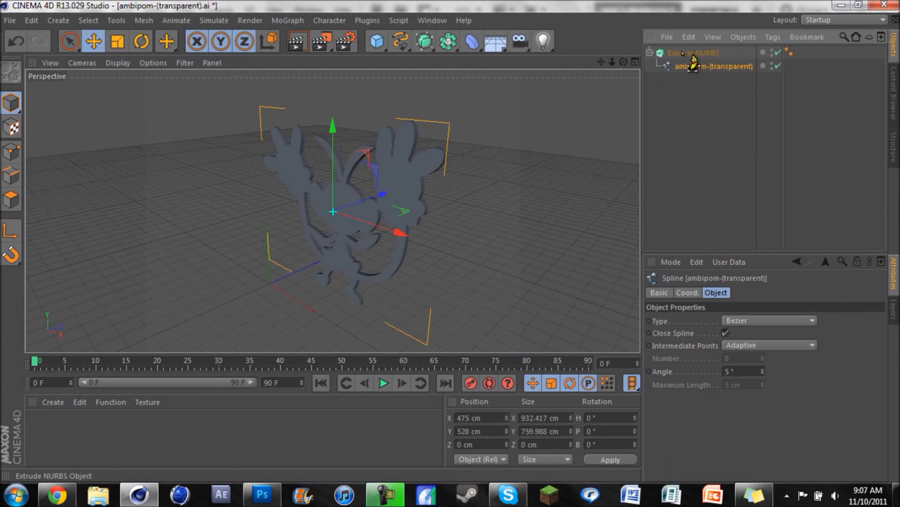
left_click(650, 53)
left_click_drag(623, 62, 452, 242)
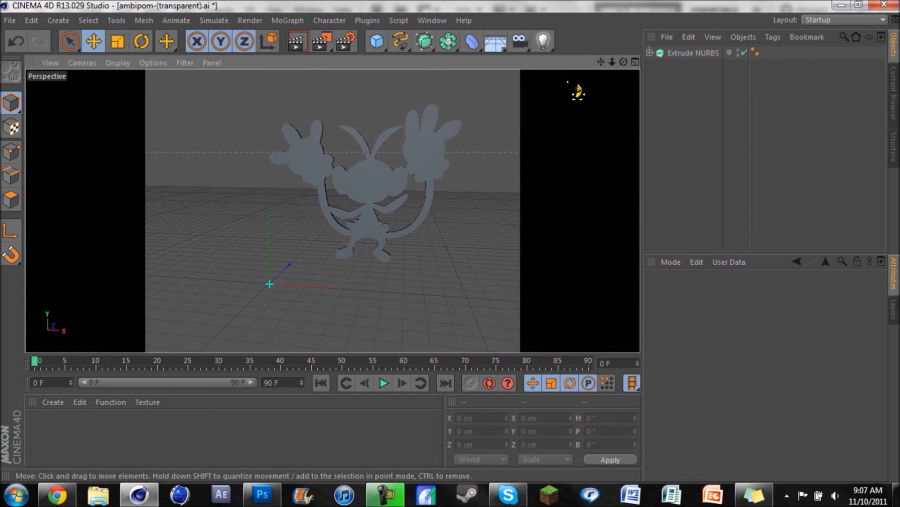
left_click(612, 62)
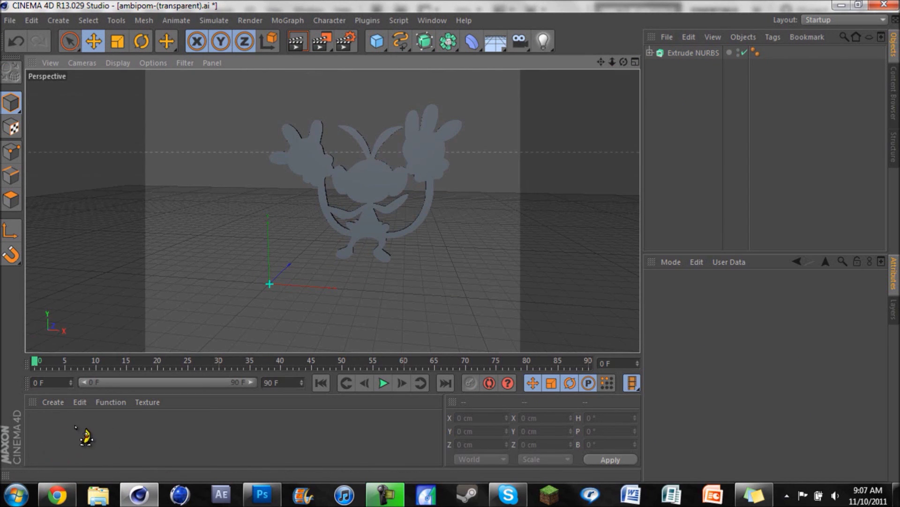